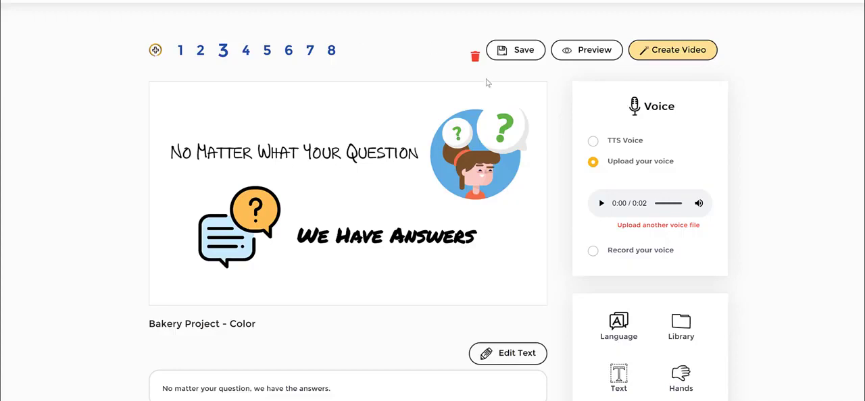
Step: Show the timeline settings of slide 3 by selecting the illustration of the girl with question marks
click(592, 58)
click(483, 132)
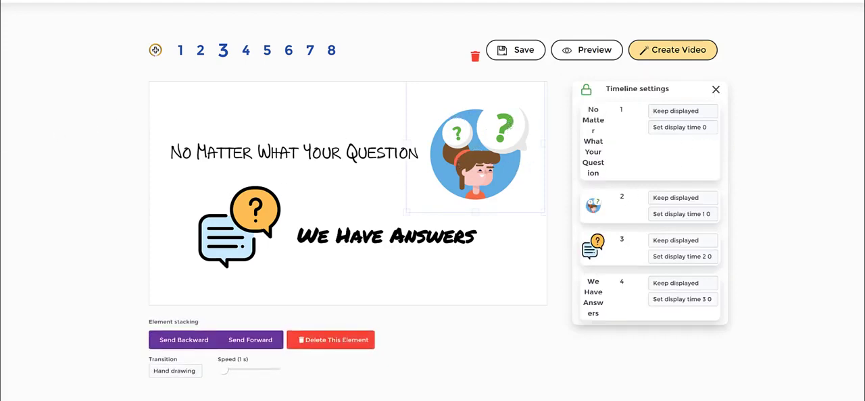
mouse_move(561, 81)
mouse_down()
mouse_move(674, 72)
mouse_move(745, 84)
mouse_move(763, 145)
mouse_move(765, 247)
mouse_move(727, 337)
mouse_move(702, 359)
mouse_move(611, 351)
mouse_move(573, 337)
mouse_move(561, 295)
mouse_move(560, 82)
mouse_up()
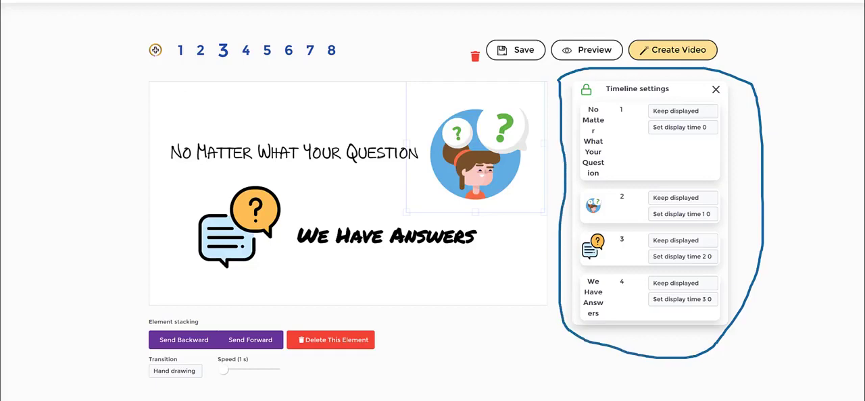
key(Escape)
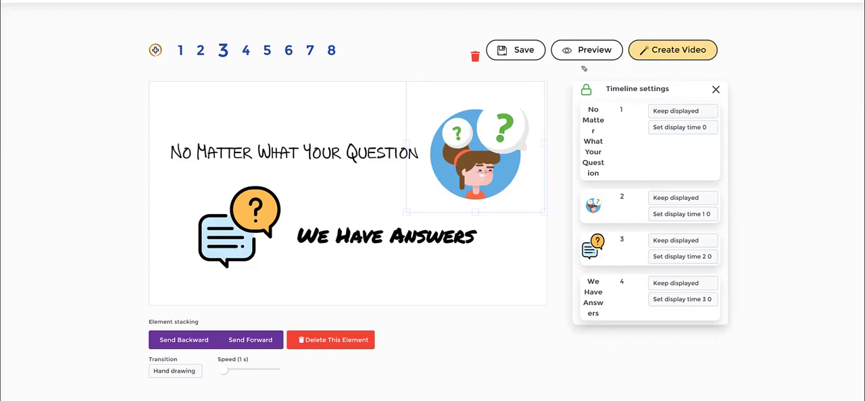
mouse_move(577, 90)
mouse_down()
mouse_move(604, 87)
mouse_move(585, 103)
mouse_move(573, 87)
mouse_up()
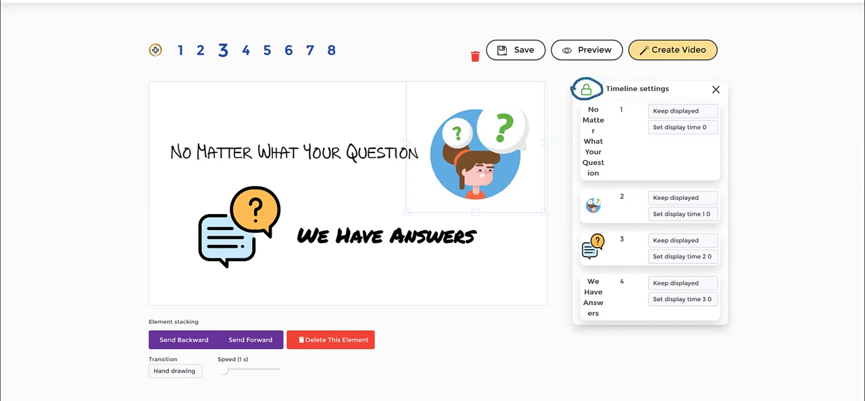
key(Escape)
Step: Unlock the timeline of slide 3 and accept the reset of its time offsets
click(586, 90)
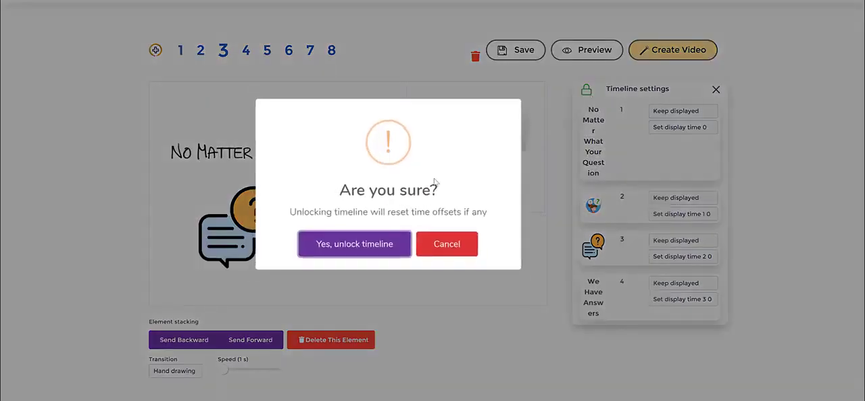
drag(436, 181, 359, 187)
drag(357, 211, 475, 211)
click(467, 209)
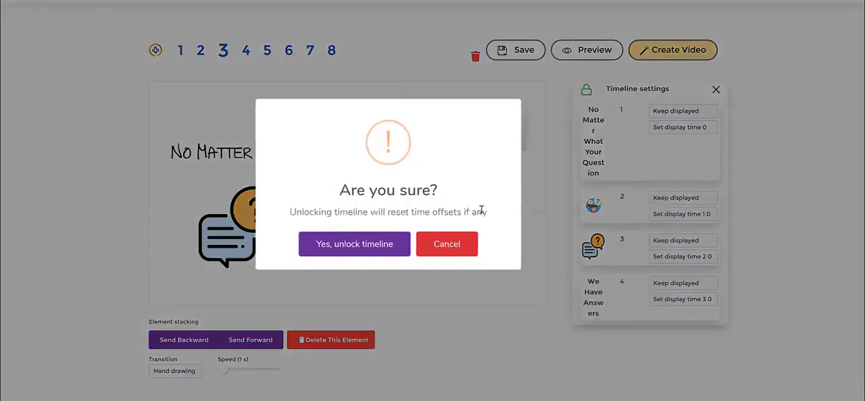
click(384, 249)
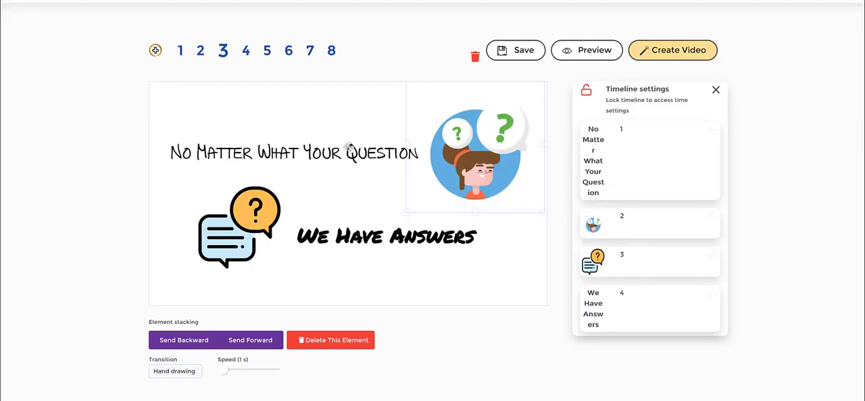
Step: Move the girl illustration to position 1 in the timeline, ahead of the "No Matter What Your Question" text
click(593, 155)
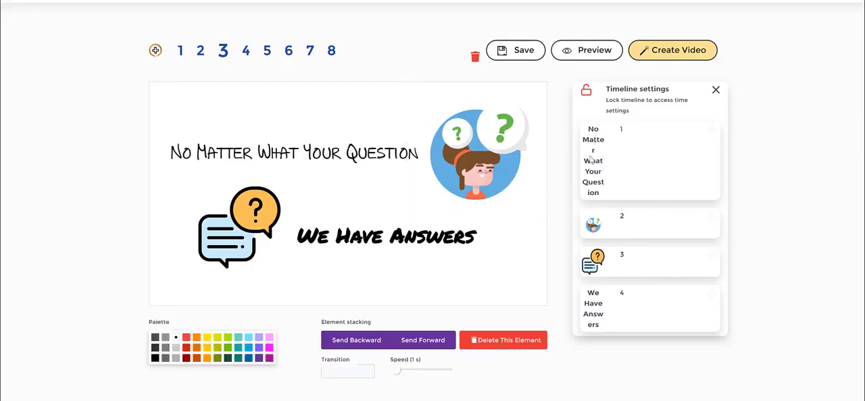
click(455, 147)
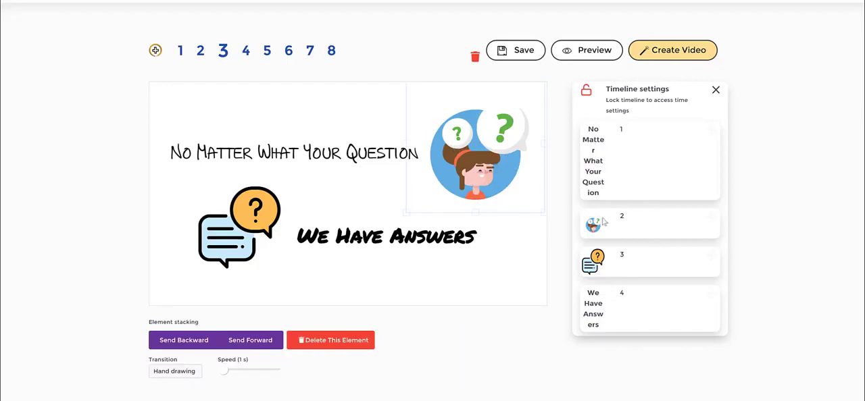
drag(595, 226, 611, 162)
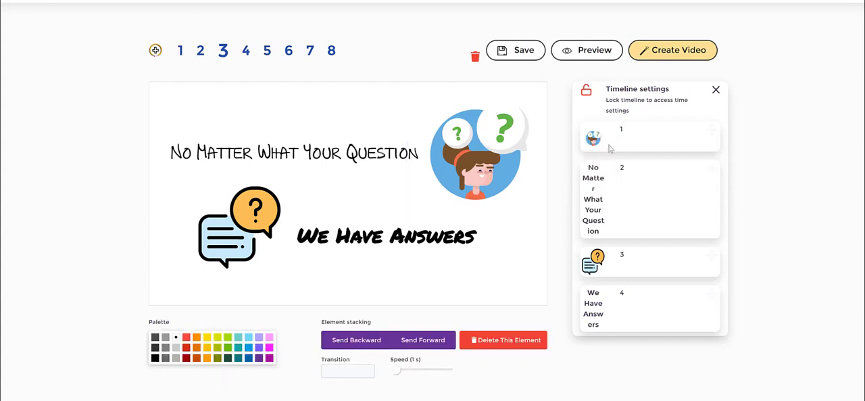
drag(591, 173, 601, 212)
Step: Move the speech-bubble icon below the "We Have Answers" text in the timeline and preview slide 3
click(374, 233)
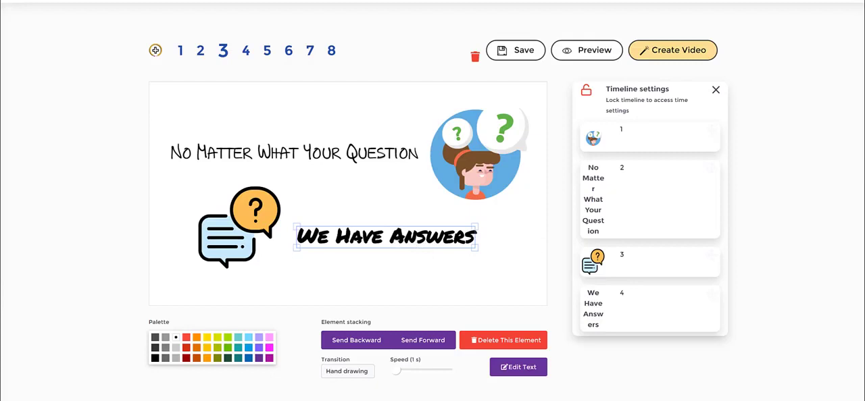
mouse_move(197, 178)
mouse_down()
mouse_move(264, 189)
mouse_move(291, 249)
mouse_move(217, 290)
mouse_move(194, 169)
mouse_up()
mouse_move(598, 269)
mouse_down()
mouse_move(619, 296)
mouse_move(620, 317)
mouse_up()
scroll(651, 251, down, 1)
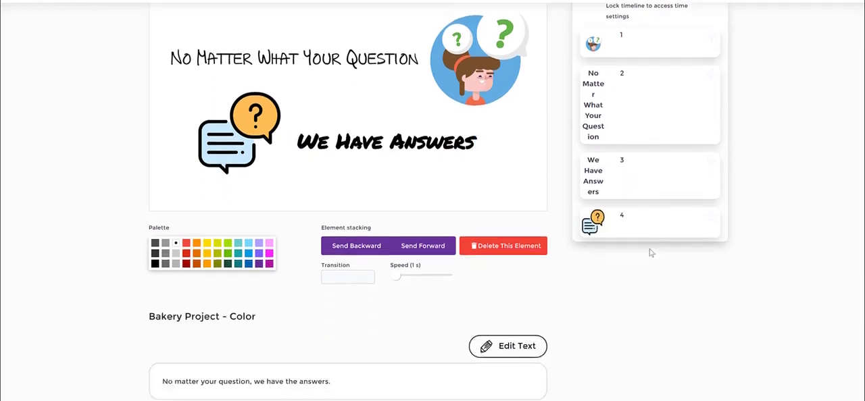
scroll(686, 210, up, 1)
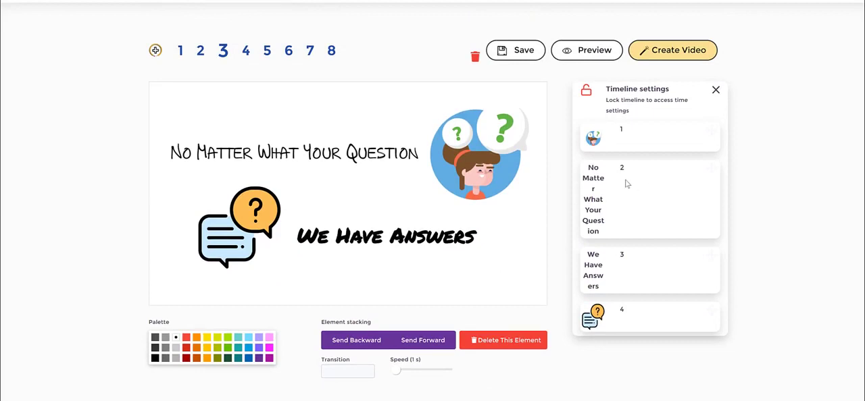
click(593, 53)
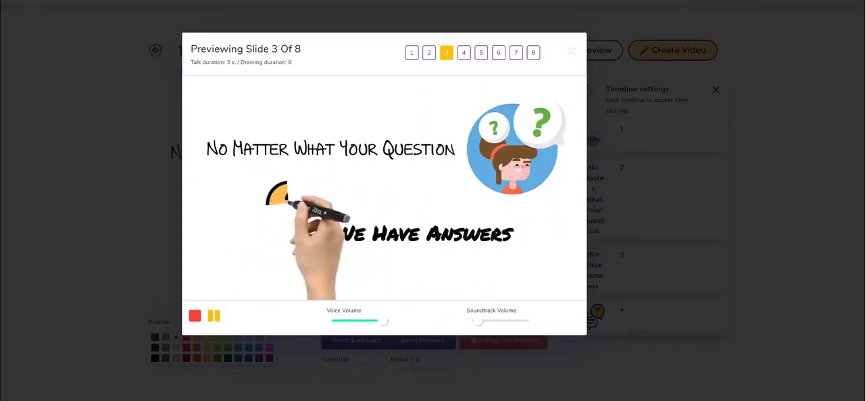
click(137, 166)
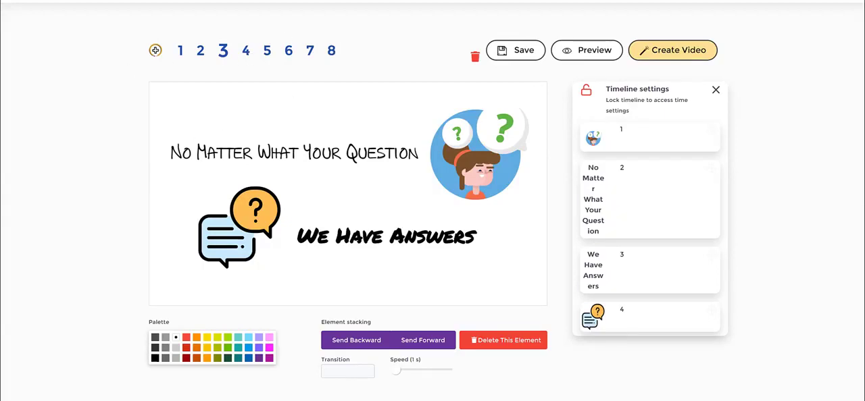
Step: Open slide 4 and nudge the chef and cupcake icons slightly left above the "Cupcakes" label
click(246, 52)
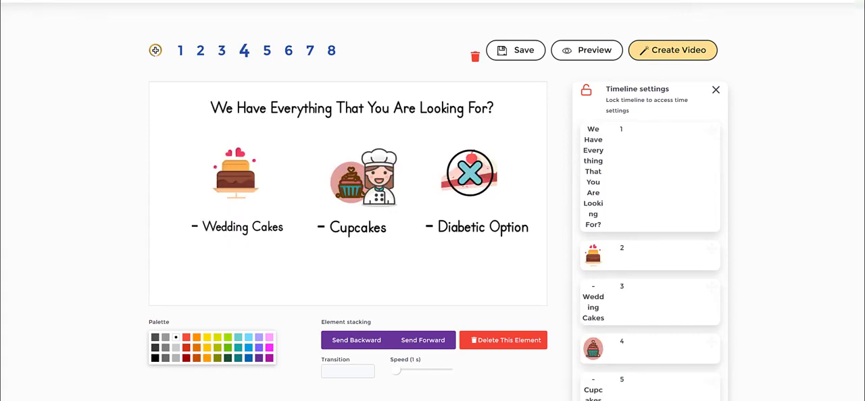
mouse_move(329, 150)
mouse_down()
mouse_move(365, 135)
mouse_move(418, 177)
mouse_move(383, 253)
mouse_move(290, 246)
mouse_up()
drag(292, 217, 328, 146)
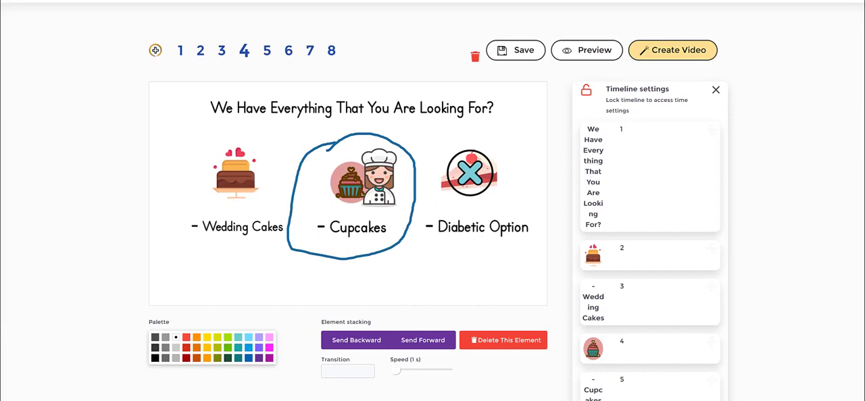
key(Escape)
mouse_move(383, 173)
mouse_down()
mouse_move(413, 172)
mouse_move(390, 172)
mouse_move(365, 189)
mouse_move(406, 182)
mouse_move(382, 181)
mouse_up()
click(346, 184)
click(343, 191)
click(394, 187)
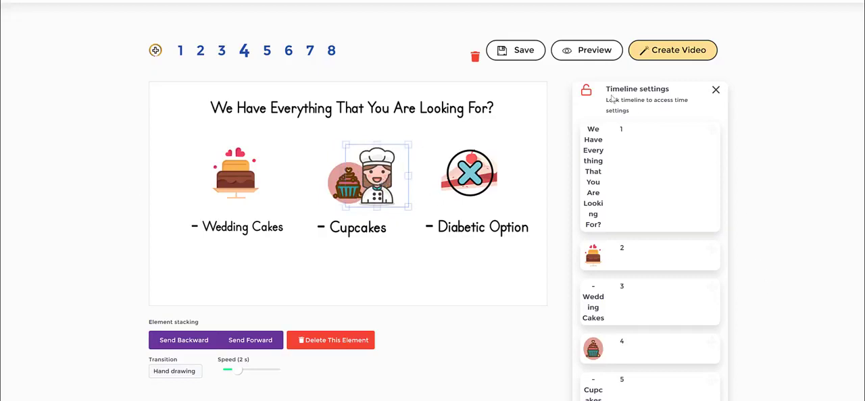
Step: Add another chef icon from the library's IconFinder collection beside the cupcake on slide 4
click(531, 170)
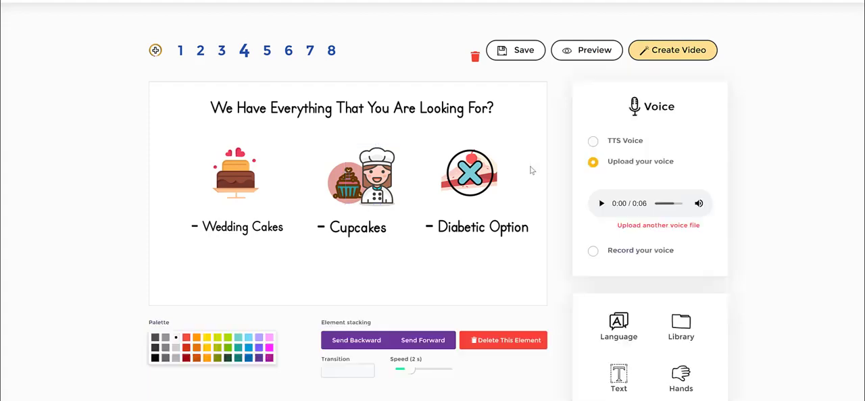
click(683, 324)
click(650, 206)
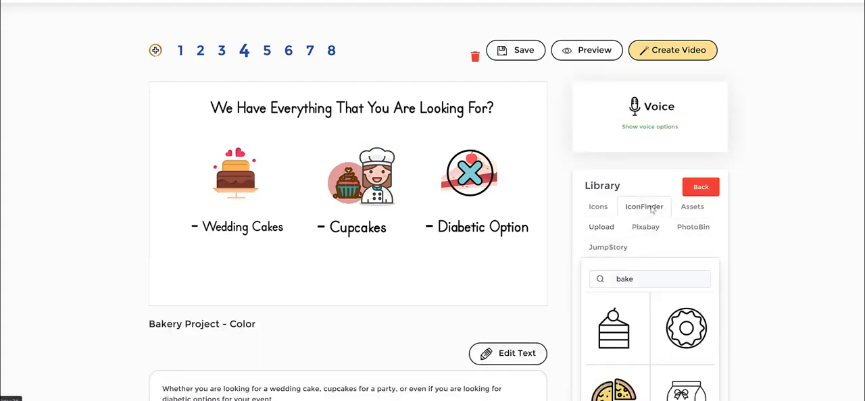
scroll(668, 298, down, 3)
scroll(666, 299, down, 3)
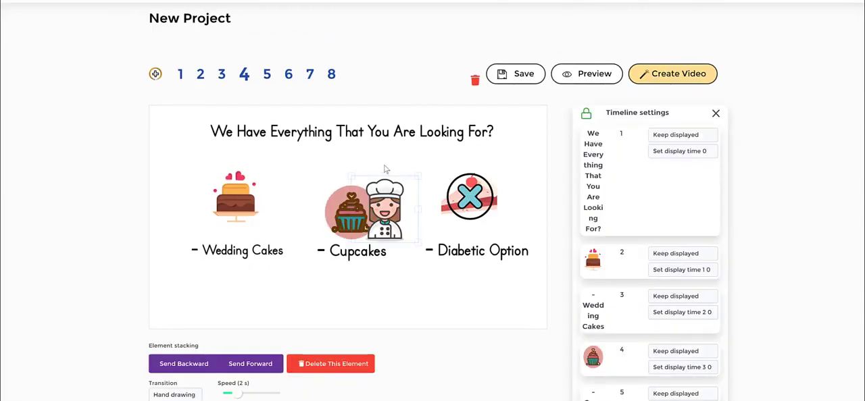
Step: Select the newly added chef icon on slide 4 and examine the timeline settings
click(344, 200)
click(390, 203)
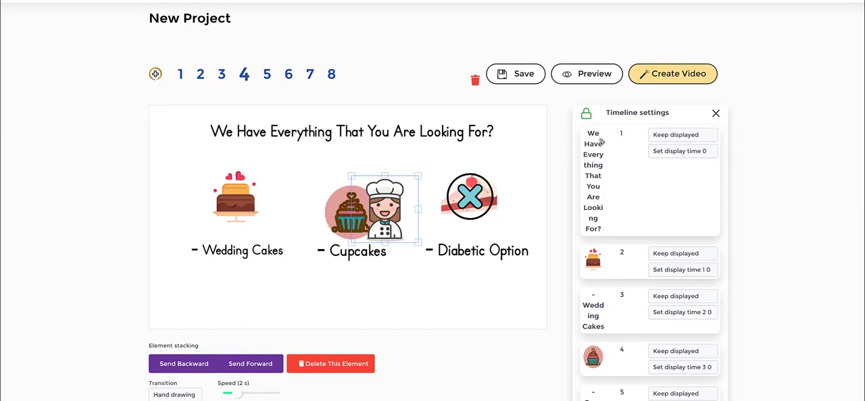
mouse_move(565, 105)
mouse_down()
mouse_move(620, 96)
mouse_move(729, 94)
mouse_move(740, 124)
mouse_move(762, 296)
mouse_move(752, 357)
mouse_move(735, 396)
mouse_up()
drag(564, 103, 561, 346)
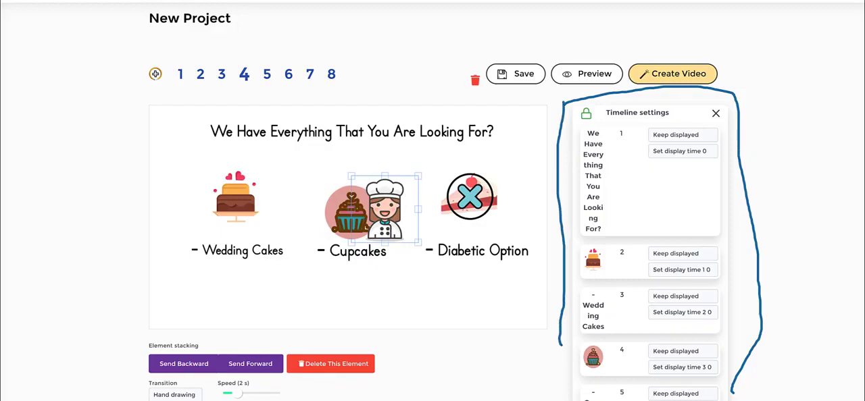
key(Escape)
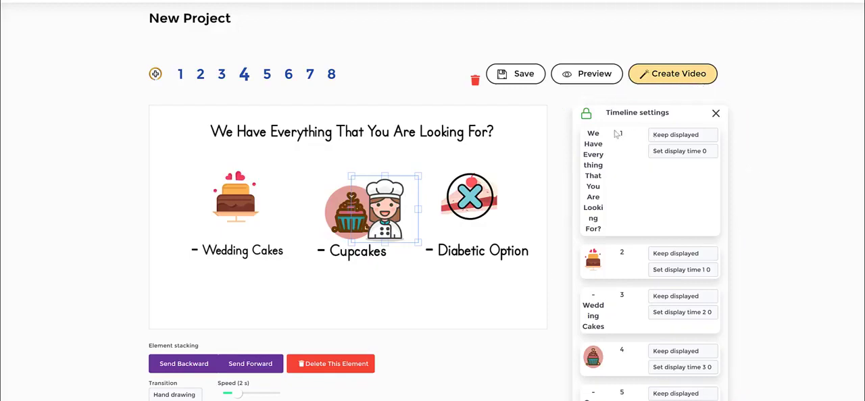
Step: Unlock slide 4's timeline to review the order of its elements, and lock it again
click(587, 116)
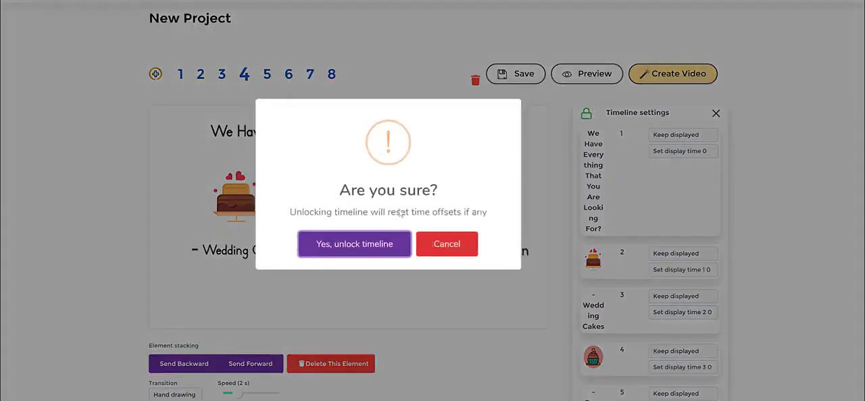
click(384, 245)
scroll(703, 144, down, 4)
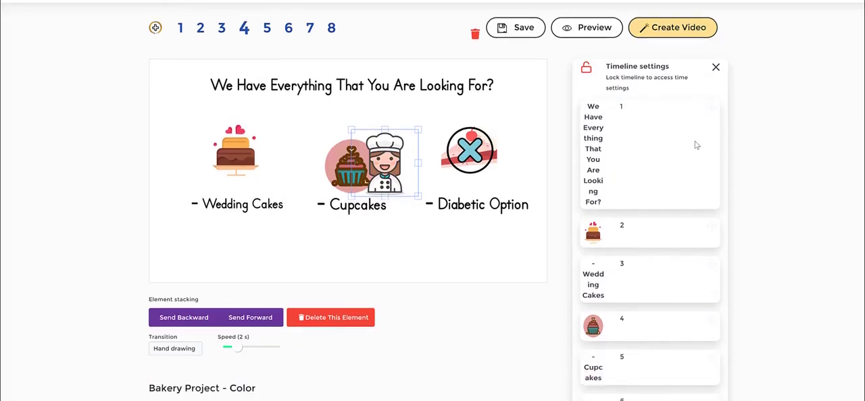
scroll(676, 144, down, 3)
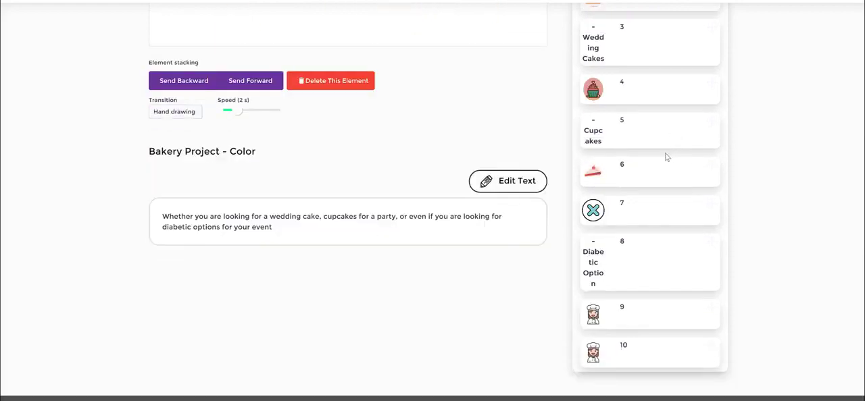
scroll(666, 158, up, 7)
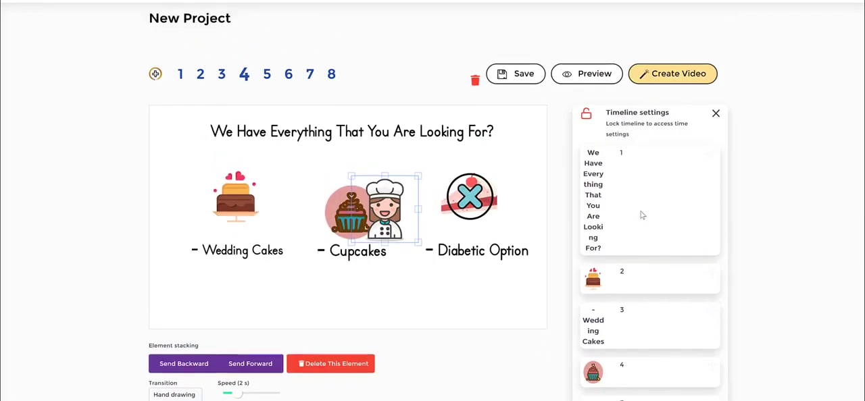
click(586, 114)
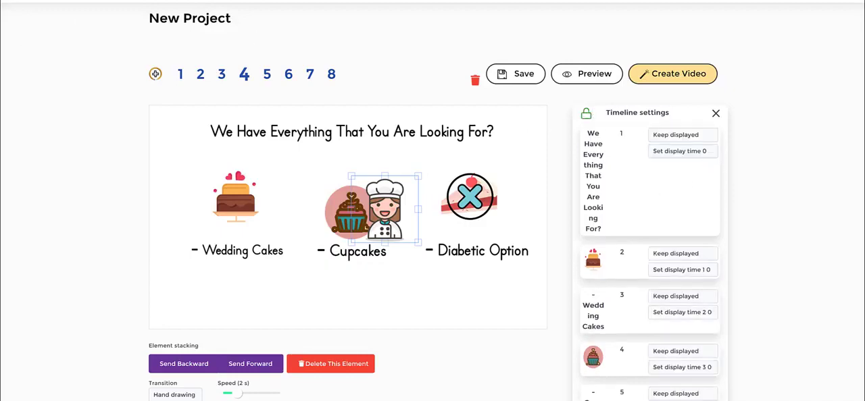
Step: Check the visibility options of the heading text in slide 4's timeline
mouse_move(646, 133)
mouse_down()
mouse_move(697, 127)
mouse_move(747, 144)
mouse_move(700, 193)
mouse_move(635, 183)
mouse_move(639, 126)
mouse_up()
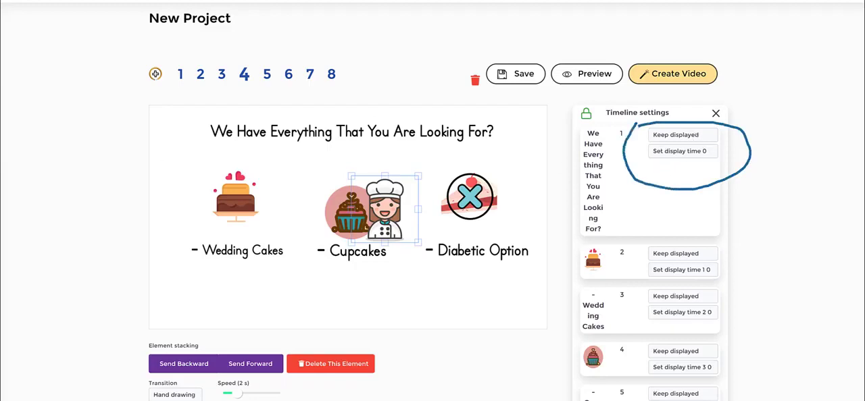
click(679, 135)
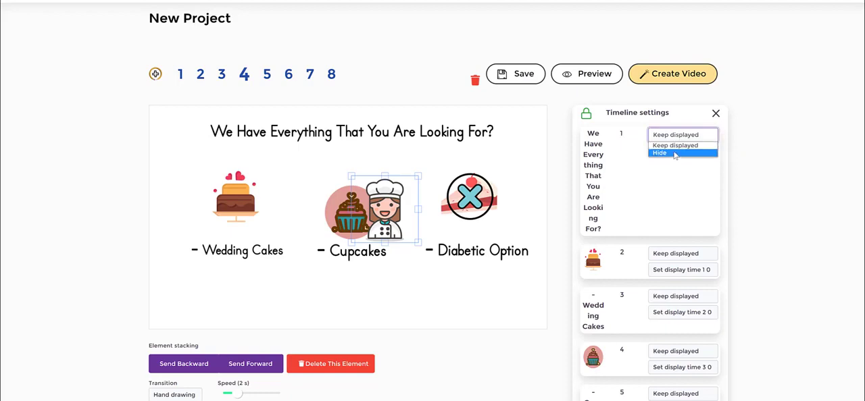
click(688, 202)
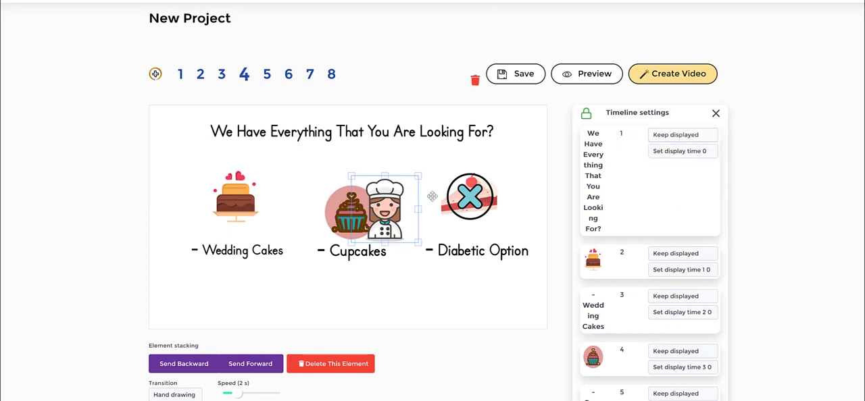
Step: Nudge the chef icon slightly to the right beside the cupcake and keep it selected
mouse_move(384, 207)
mouse_down()
mouse_move(350, 205)
mouse_move(403, 210)
mouse_move(358, 202)
mouse_move(396, 208)
mouse_move(360, 206)
mouse_move(396, 207)
mouse_move(395, 215)
mouse_up()
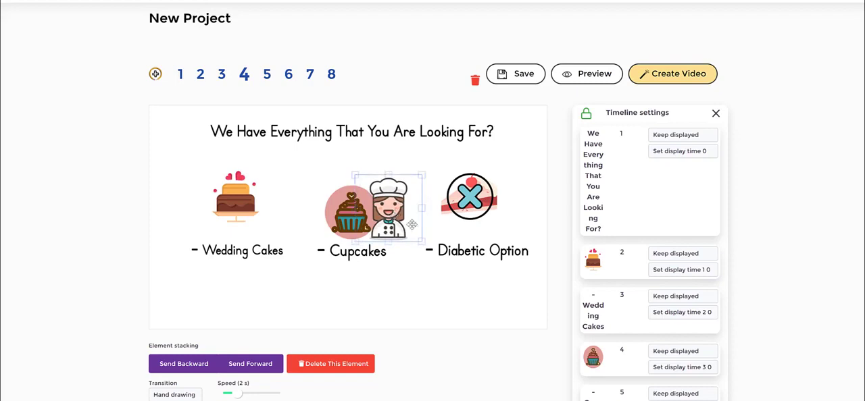
click(432, 231)
click(389, 198)
Step: Examine the display time choices and the Keep displayed and Hide options for the heading of slide 4
click(681, 151)
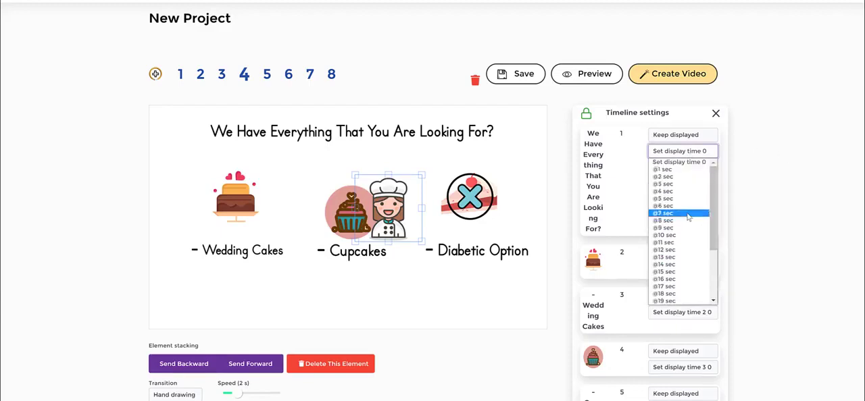
click(767, 197)
click(677, 139)
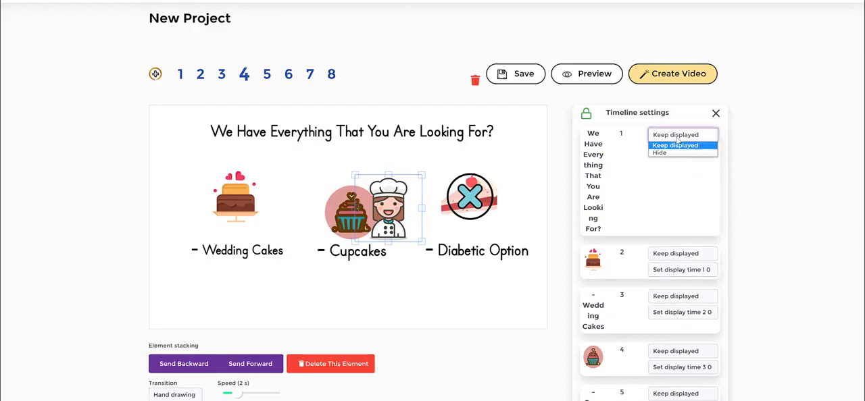
click(779, 175)
click(686, 140)
click(750, 151)
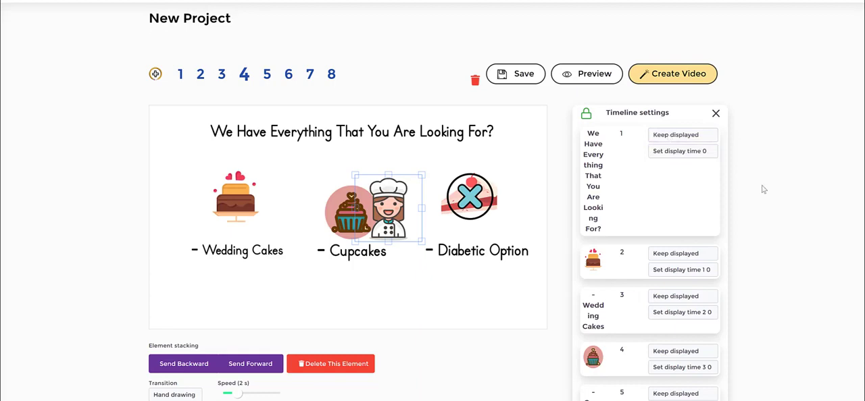
scroll(760, 190, down, 3)
scroll(728, 187, up, 3)
mouse_move(193, 175)
mouse_down()
mouse_move(264, 163)
mouse_move(189, 203)
mouse_move(181, 169)
mouse_up()
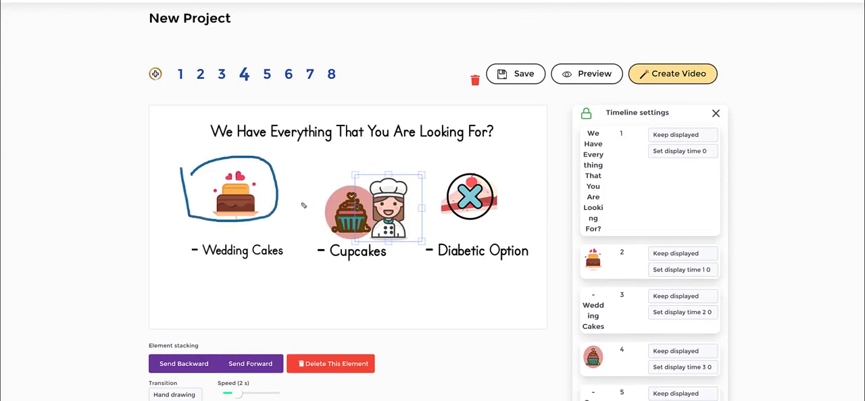
drag(312, 161, 346, 184)
drag(277, 292, 375, 287)
drag(303, 277, 393, 278)
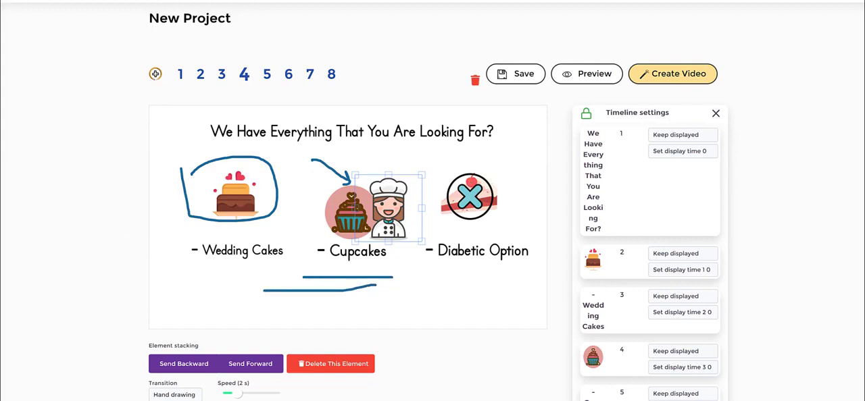
key(Escape)
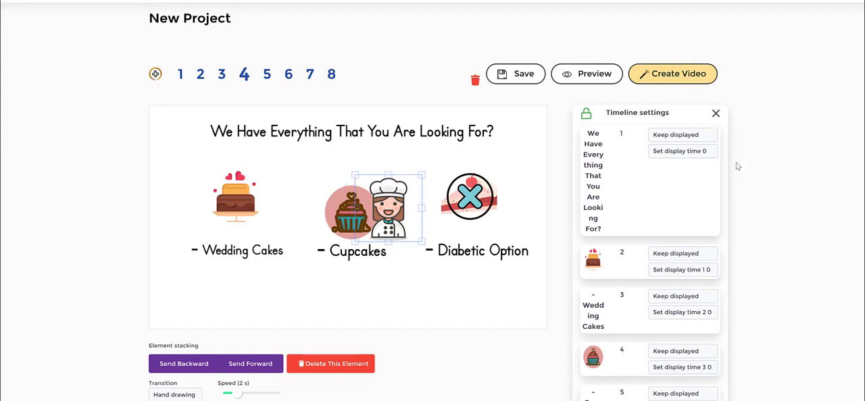
scroll(736, 184, down, 3)
scroll(735, 184, up, 2)
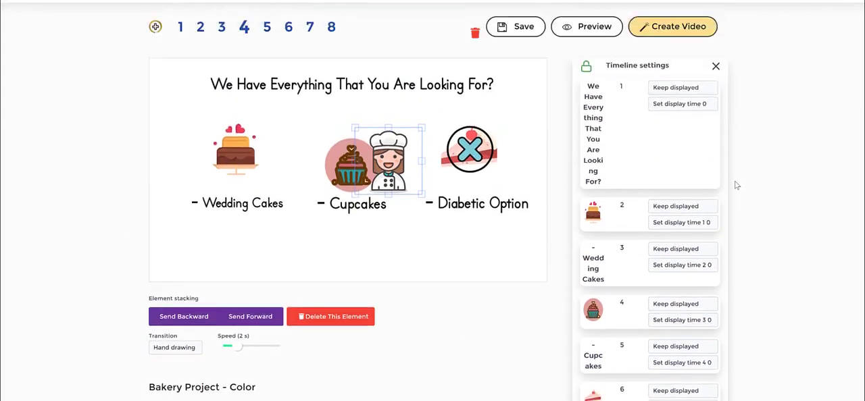
Step: Examine the display time choices for the heading, the wedding cake, its caption and the cupcake in slide 4's timeline
click(415, 236)
click(344, 152)
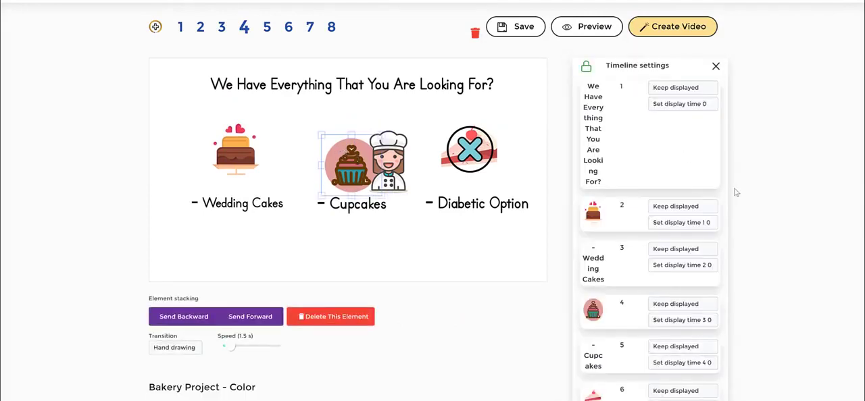
scroll(736, 192, down, 1)
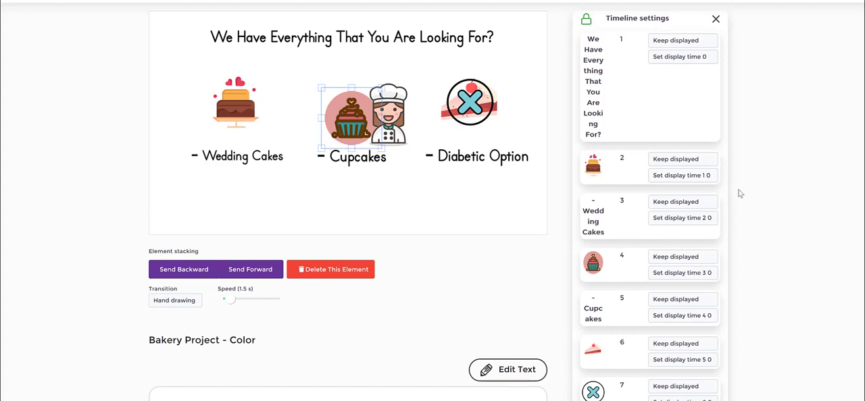
click(708, 221)
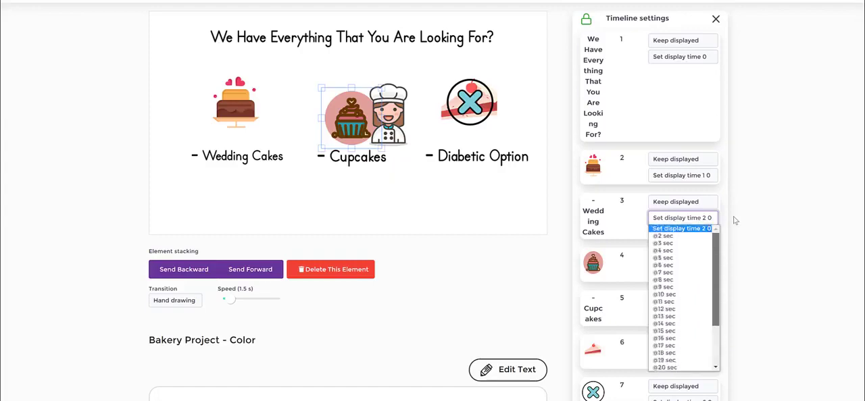
click(798, 183)
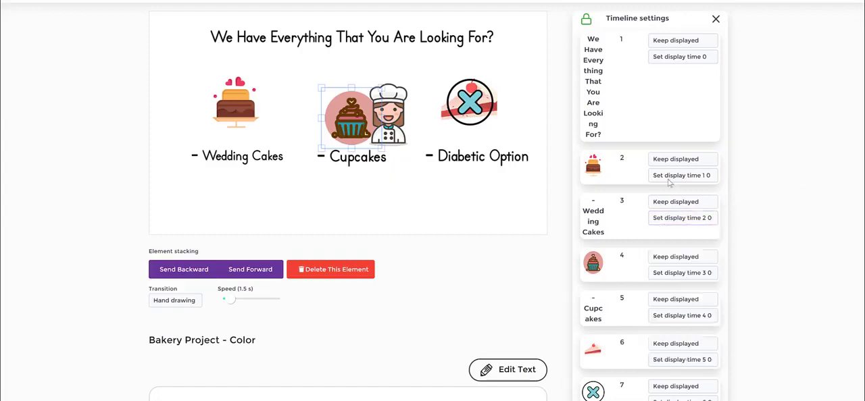
click(691, 60)
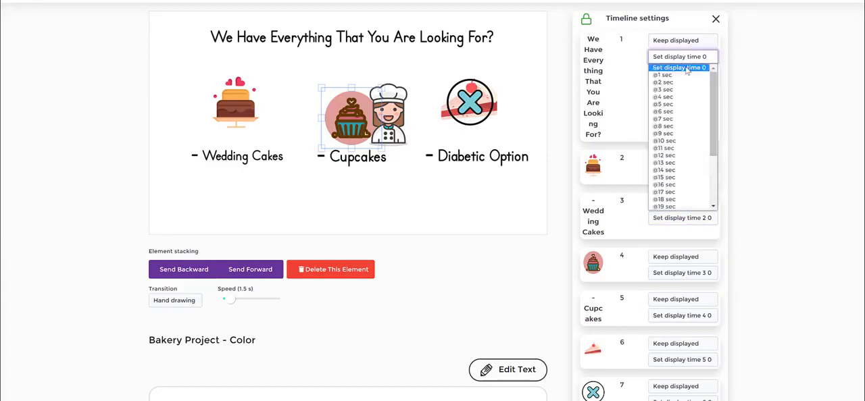
click(779, 66)
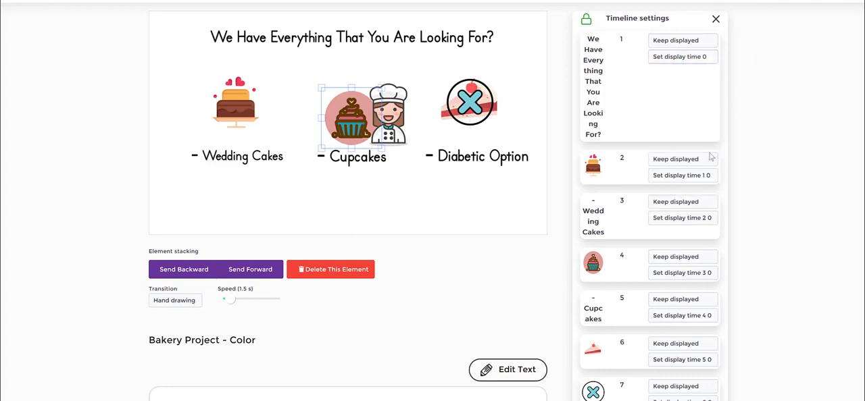
click(703, 176)
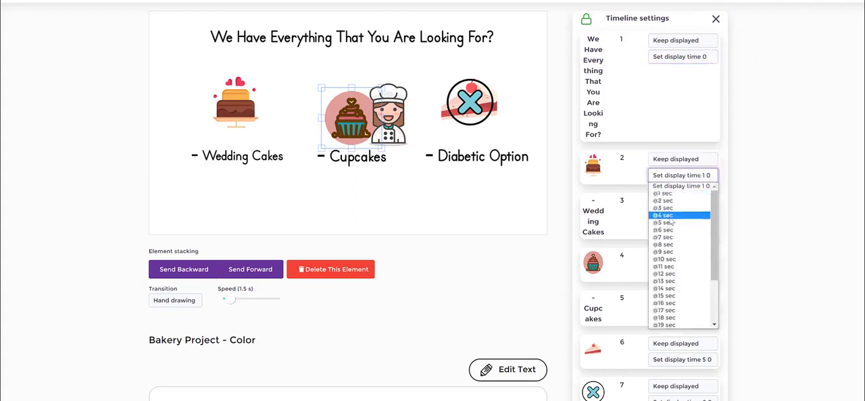
click(759, 196)
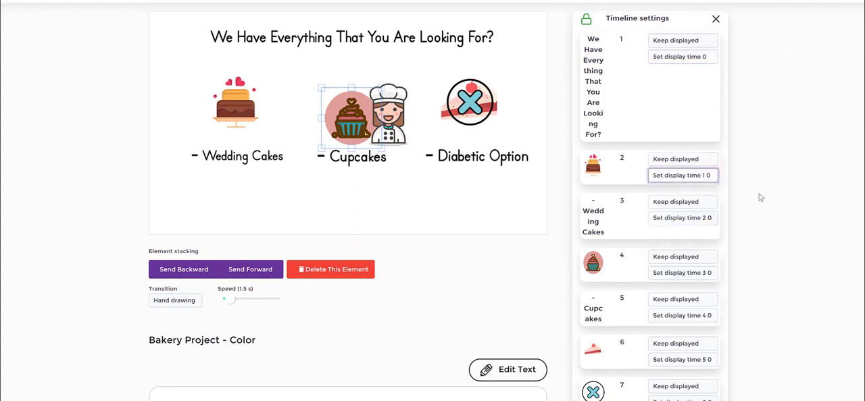
click(670, 272)
click(803, 208)
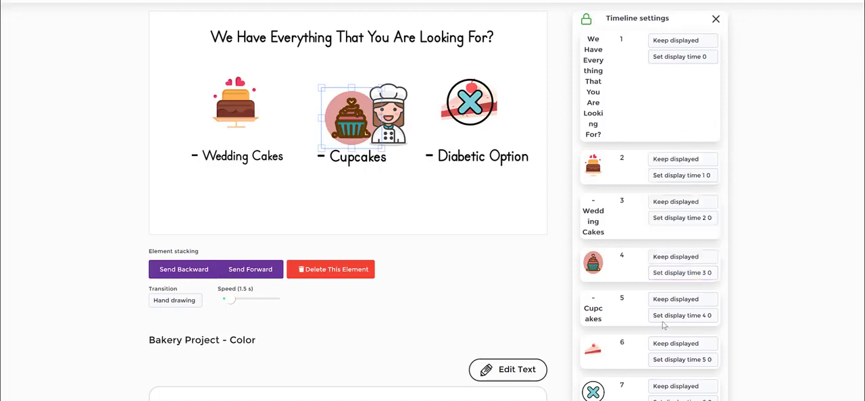
Step: Nudge the chef icon slightly beside the cupcake on slide 4, and select the cupcake
click(397, 173)
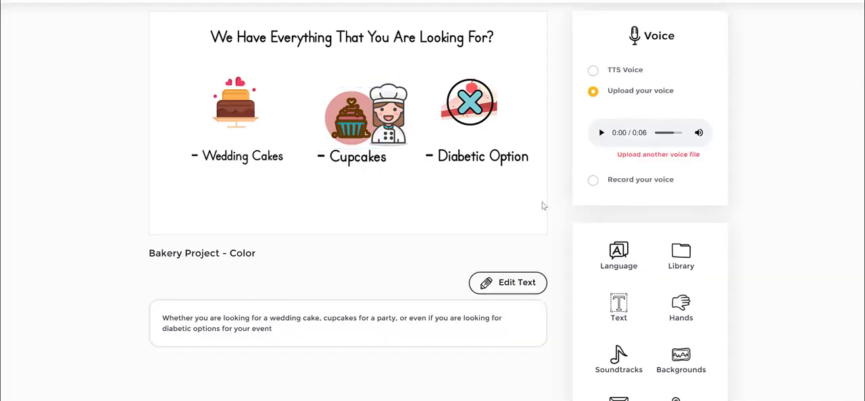
click(375, 123)
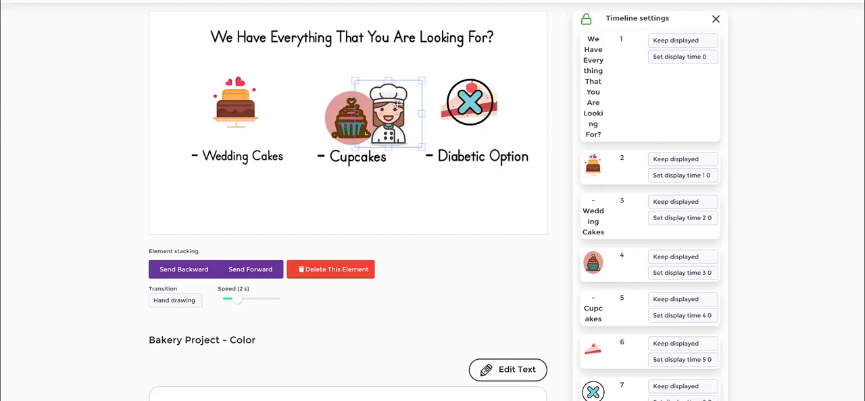
mouse_move(397, 105)
mouse_down()
mouse_move(371, 106)
mouse_move(398, 107)
mouse_up()
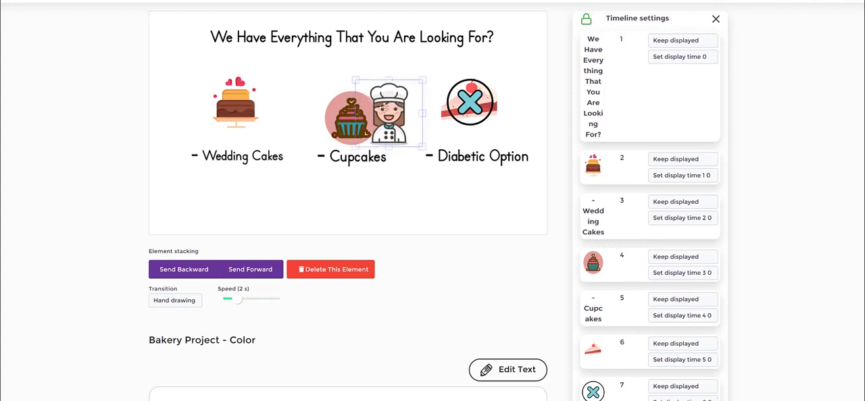
click(336, 119)
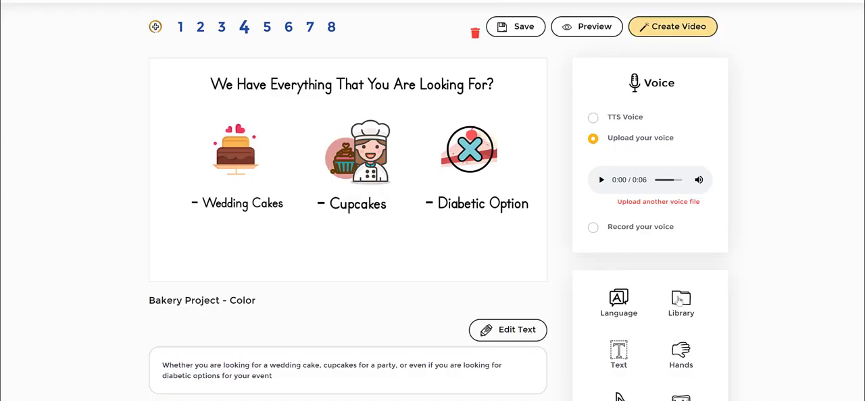
Step: Select the chef icon on slide 4 and send it backward in the stacking order, behind the cupcake
click(679, 300)
click(704, 212)
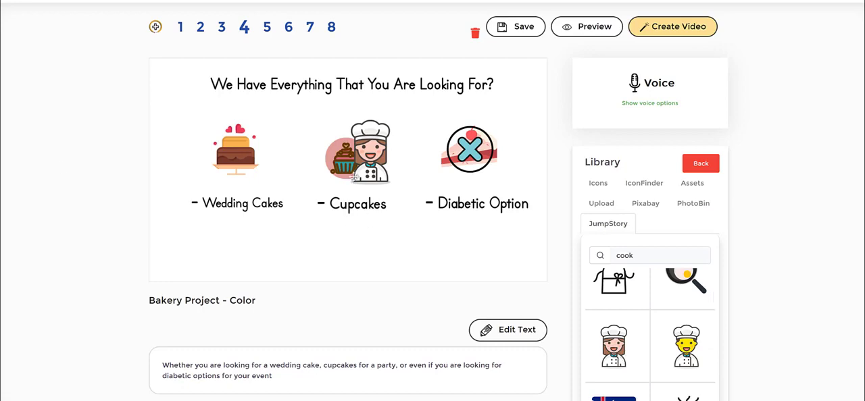
click(379, 149)
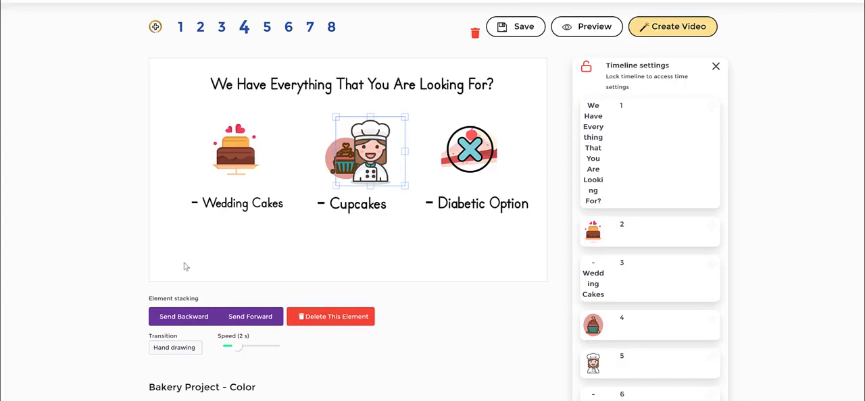
click(196, 320)
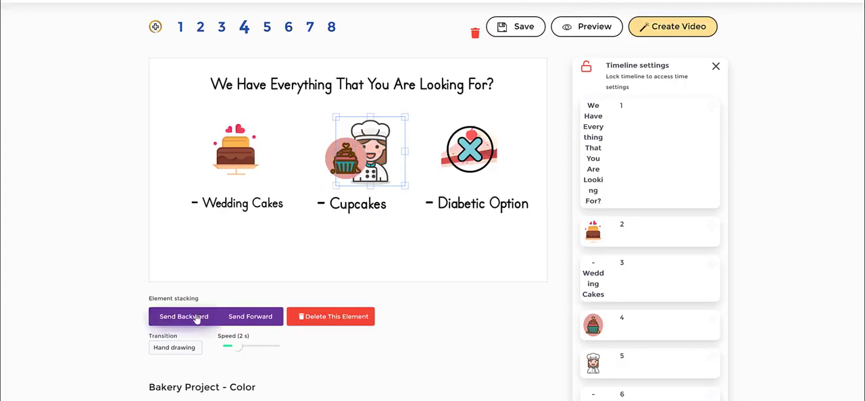
Step: Enlarge the cupcake image until it overlaps the chef and the Cupcakes caption, and send it backward behind the chef
click(328, 157)
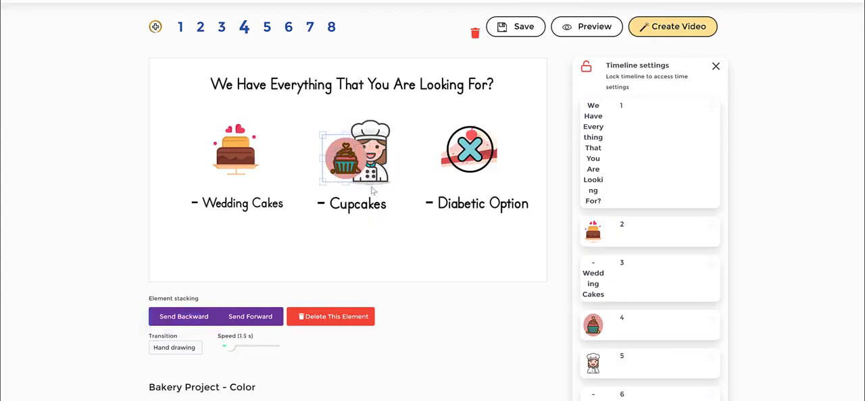
drag(390, 183, 408, 217)
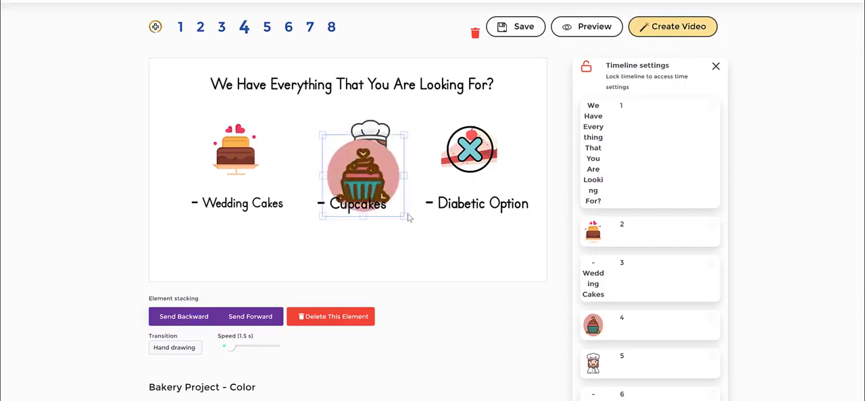
click(379, 239)
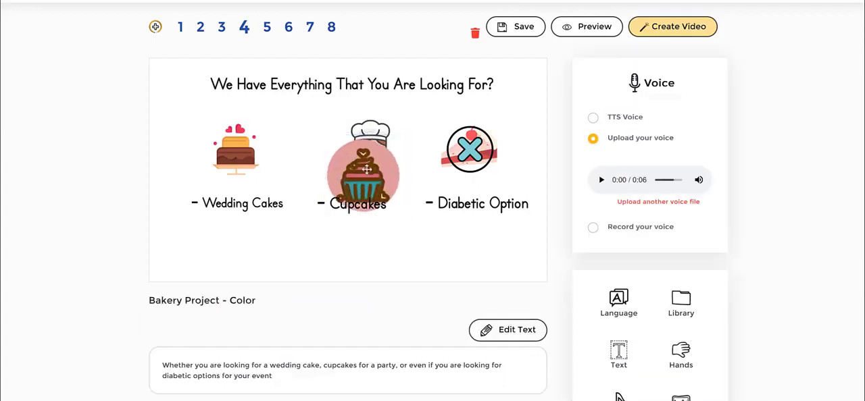
click(368, 190)
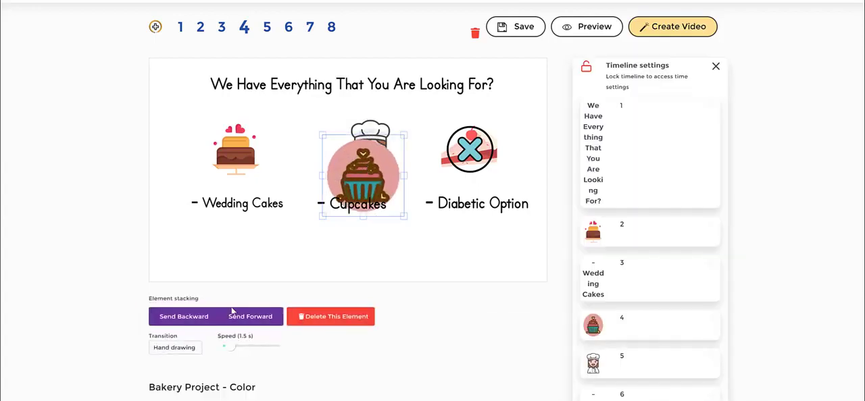
click(200, 322)
click(439, 246)
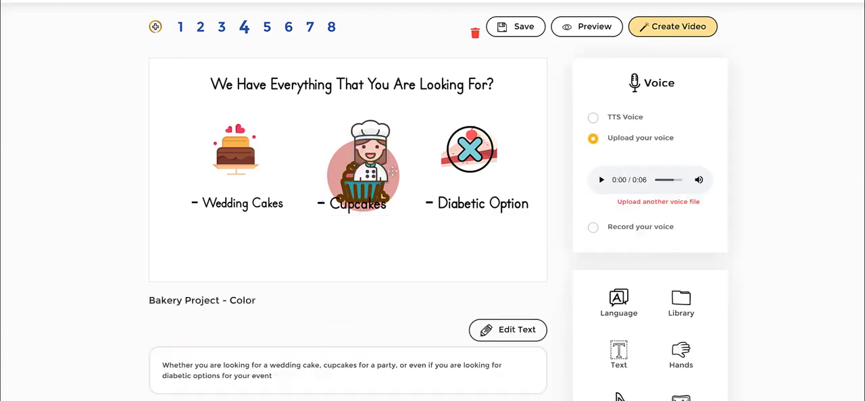
Step: Shrink the cupcake above the Cupcakes caption and place the chef icon so it overlaps the cupcake's right edge
click(378, 166)
drag(371, 172, 415, 174)
drag(355, 174, 342, 158)
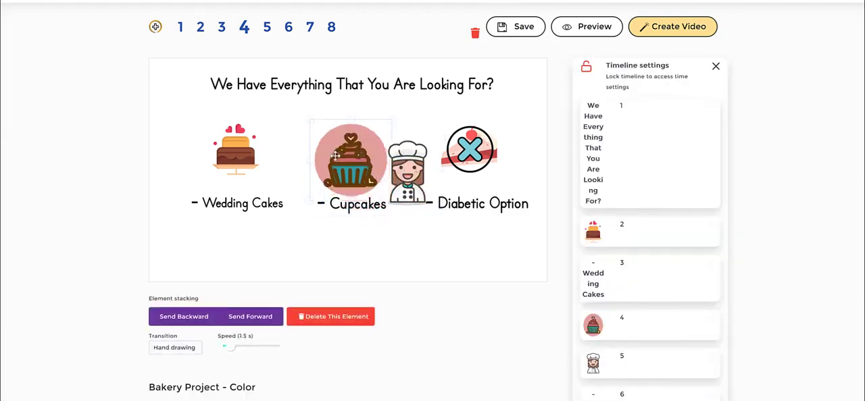
mouse_move(392, 200)
mouse_down()
mouse_move(350, 157)
mouse_move(381, 197)
mouse_up()
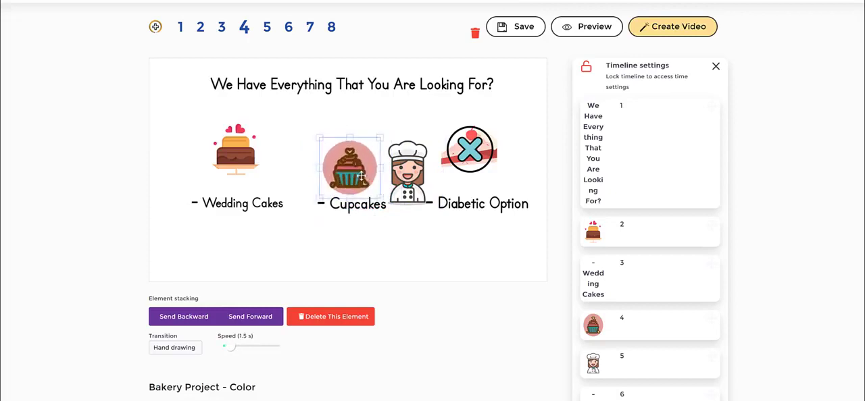
drag(396, 171, 344, 166)
drag(392, 177, 385, 174)
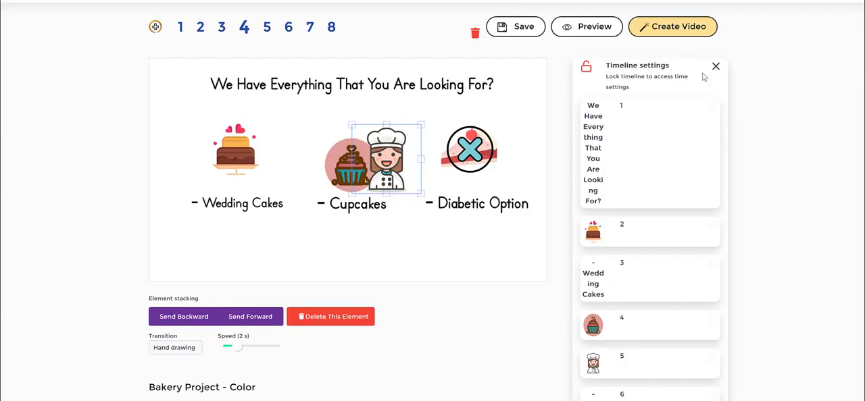
click(407, 230)
click(398, 162)
click(345, 159)
click(397, 157)
click(338, 170)
click(435, 225)
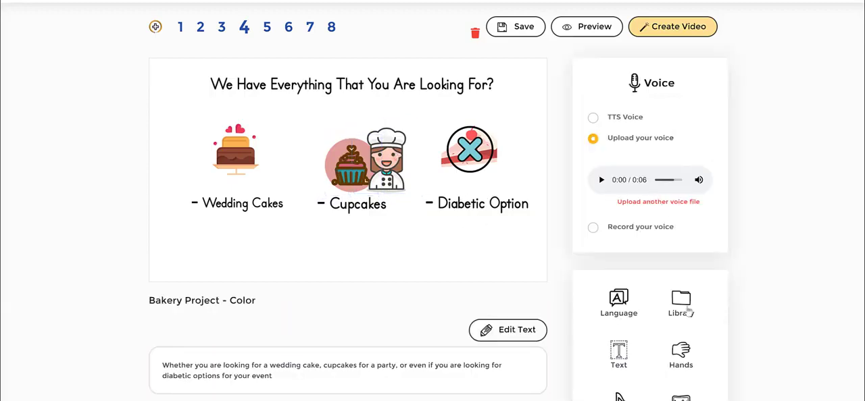
Step: Search the JumpStory library for "building", add the beige building with pointed towers, and place it below the Cupcakes caption
click(681, 307)
click(613, 223)
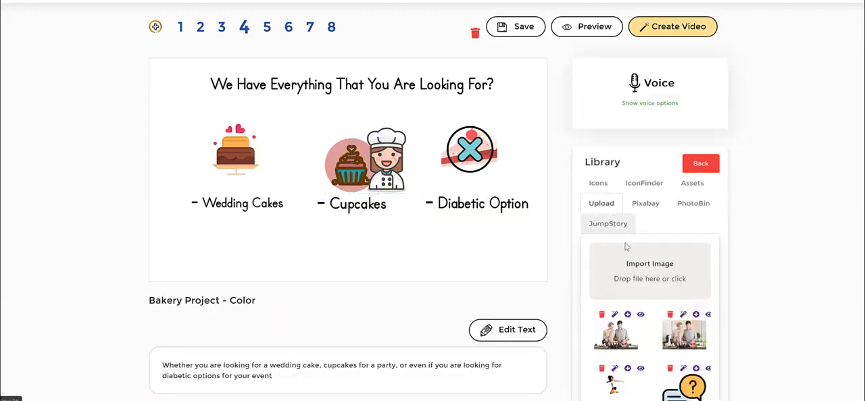
double_click(643, 254)
text(buildi)
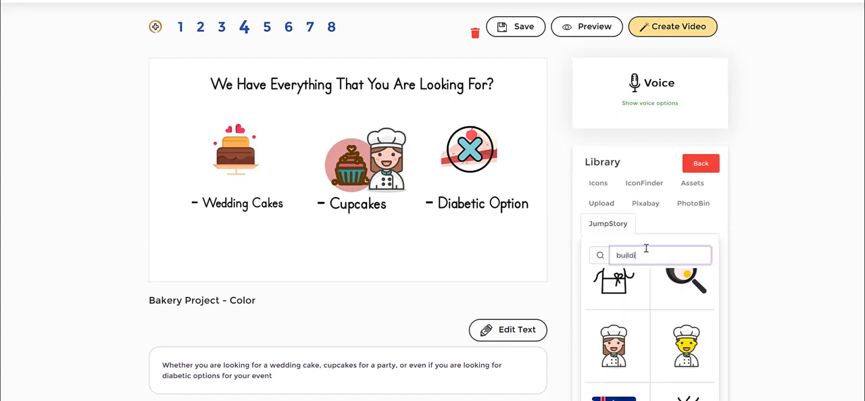
text(ng)
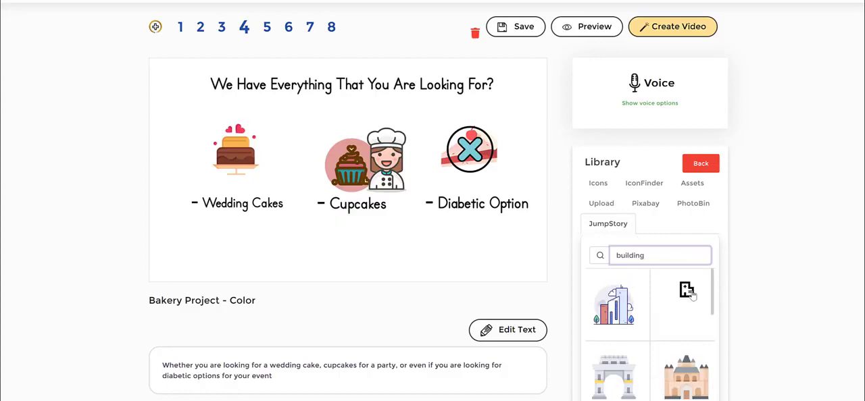
scroll(665, 323, down, 2)
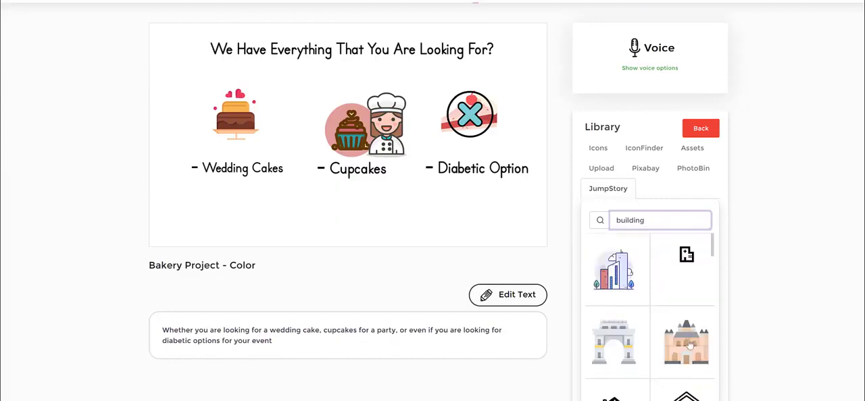
click(689, 347)
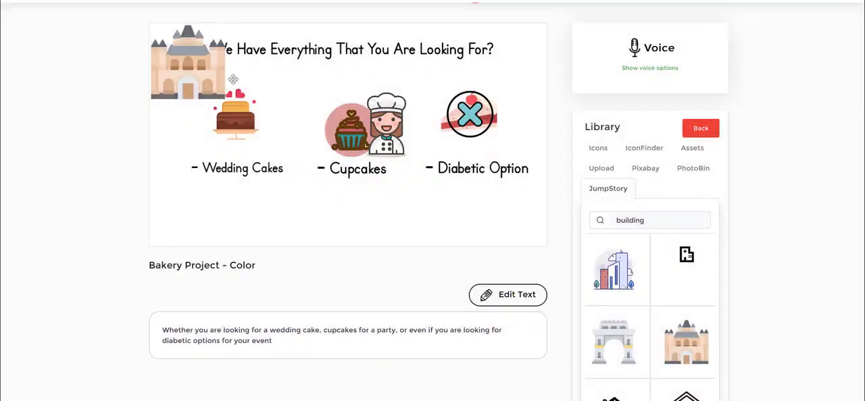
drag(186, 77, 331, 217)
Step: Move the chef icon down to the lower right corner of the building and shrink it to fit there
click(343, 134)
drag(408, 115, 395, 203)
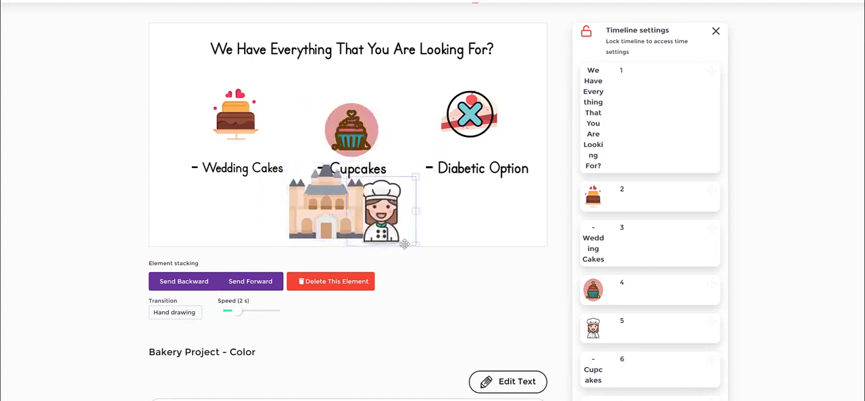
drag(395, 223, 400, 240)
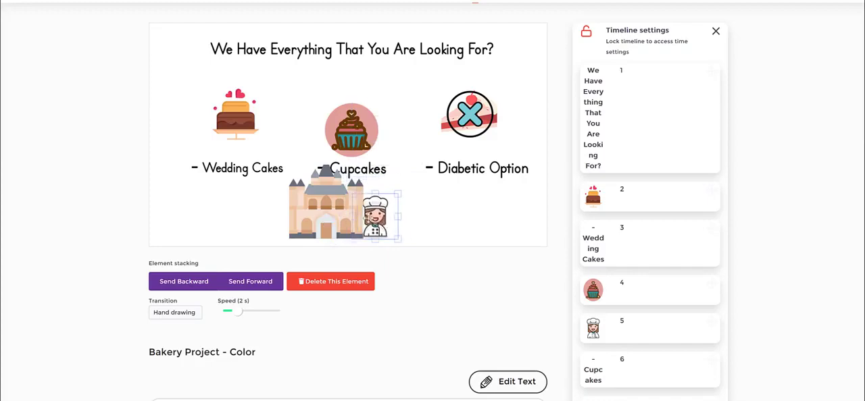
Step: Shrink the building slightly and place it below the Wedding Cakes and Cupcakes captions, beside the chef icon
click(263, 231)
drag(323, 210, 303, 218)
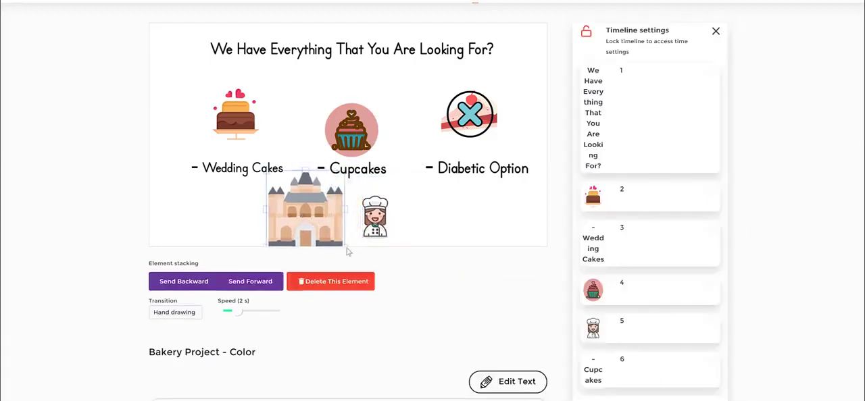
click(347, 249)
click(323, 225)
click(346, 248)
click(331, 201)
drag(325, 196, 326, 173)
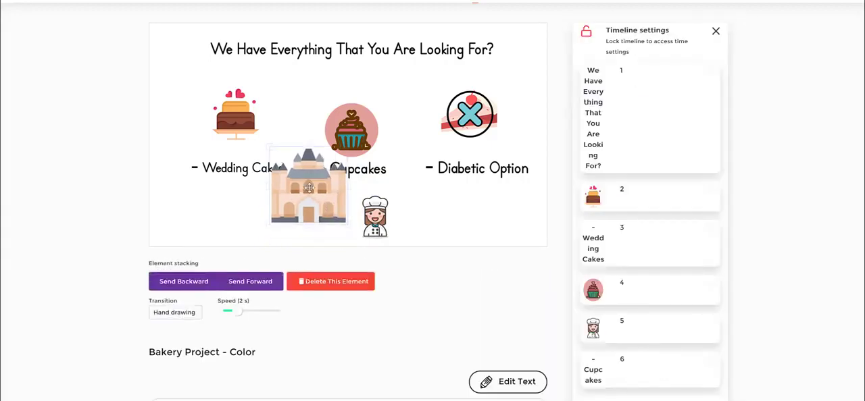
drag(347, 230, 337, 220)
drag(323, 198, 326, 226)
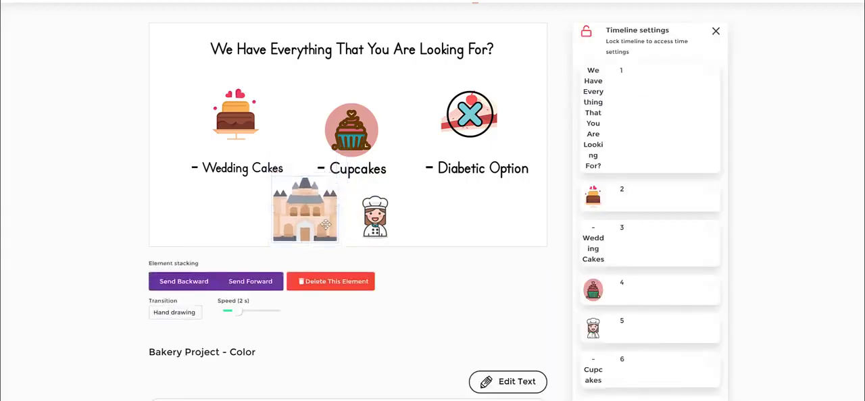
Step: Arrange the chef icon and the building below the Cupcakes caption so the chef stands centred in front of the building's entrance
mouse_move(381, 227)
mouse_down()
mouse_move(357, 228)
mouse_move(368, 228)
mouse_up()
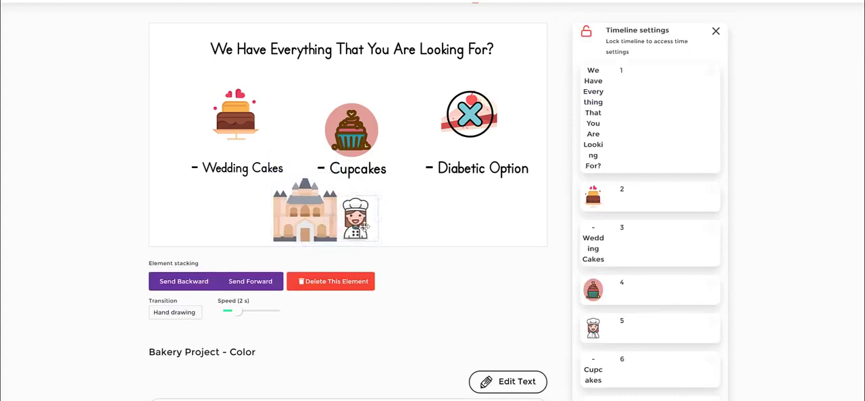
mouse_move(316, 217)
mouse_down()
mouse_move(370, 226)
mouse_move(315, 225)
mouse_up()
click(252, 287)
click(379, 234)
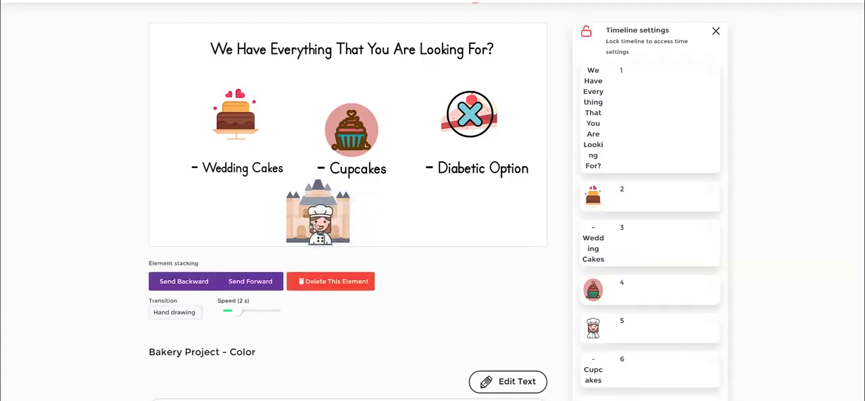
click(365, 225)
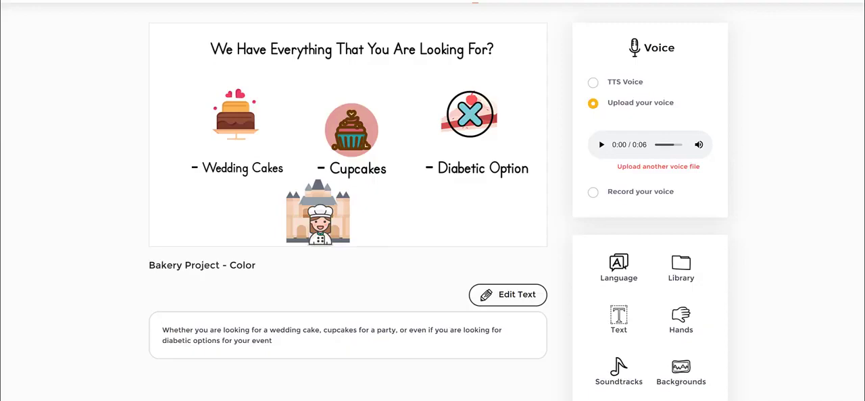
Step: Examine the transition options available for the chef and building artwork, keeping Hand drawing
click(319, 217)
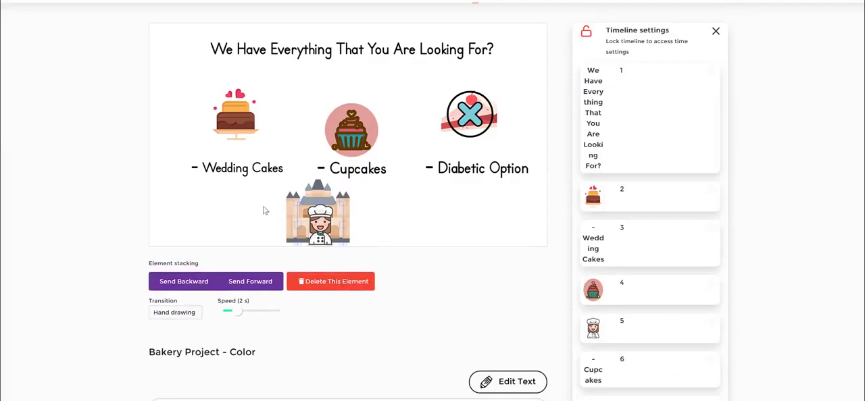
click(167, 313)
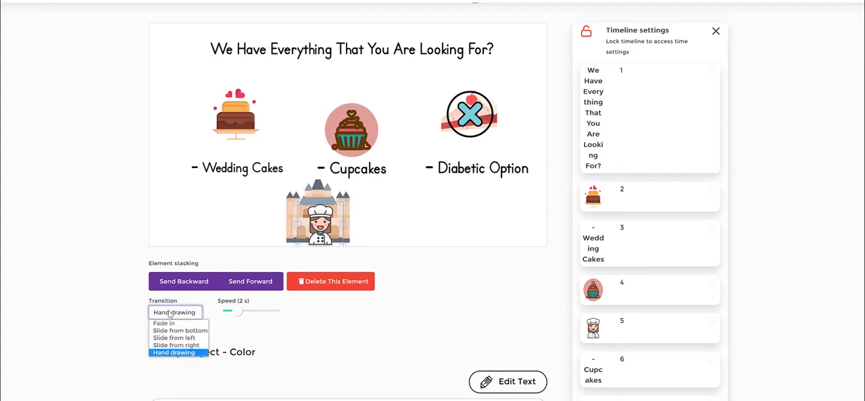
click(258, 326)
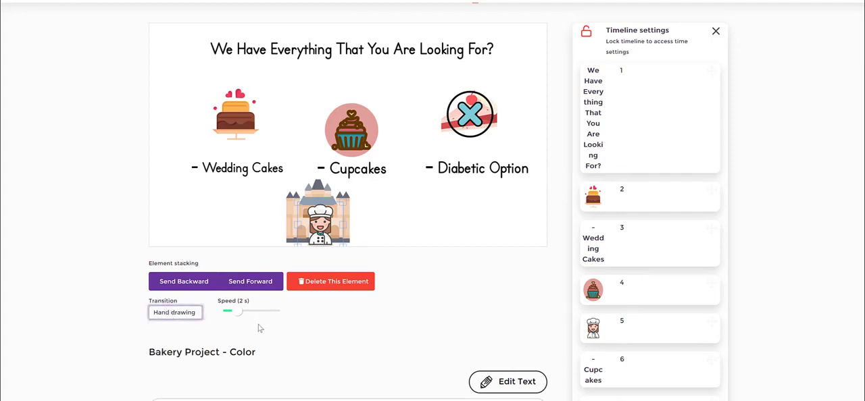